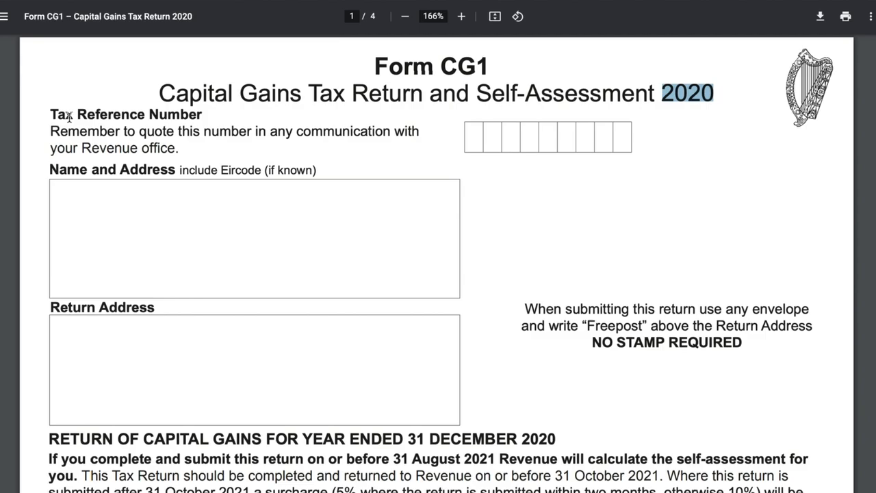
Review the tax reference and address fields on page 1, and select the sentence about submitting on or before 31 August 2021.
{"action": "triple_click", "coordinate": [180, 111]}
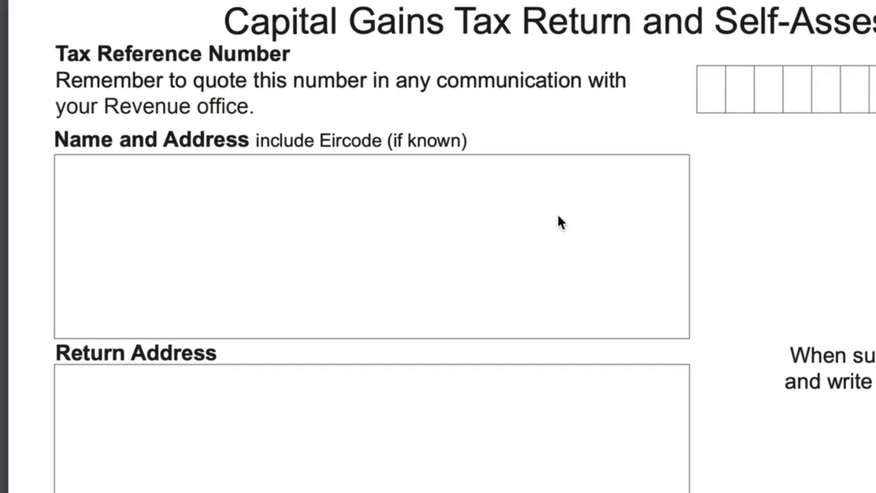
{"action": "scroll", "coordinate": [575, 226], "scroll_direction": "down", "scroll_amount": 2}
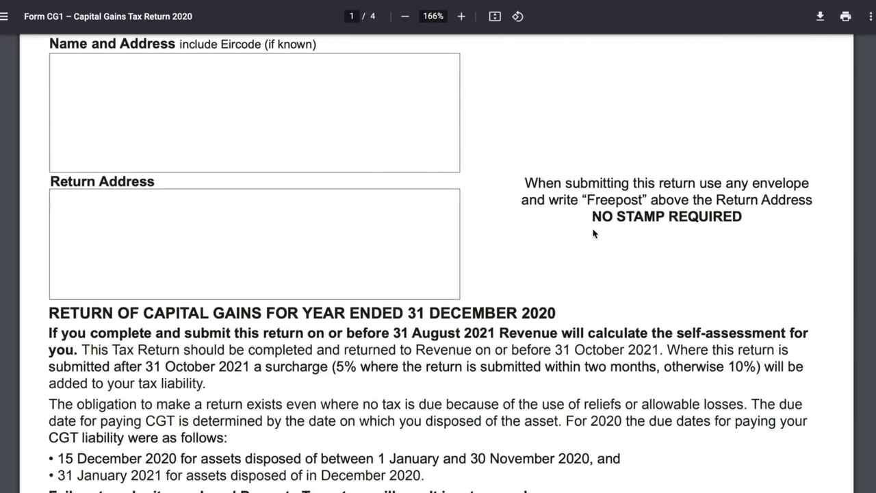
{"action": "scroll", "coordinate": [593, 234], "scroll_direction": "down", "scroll_amount": 4}
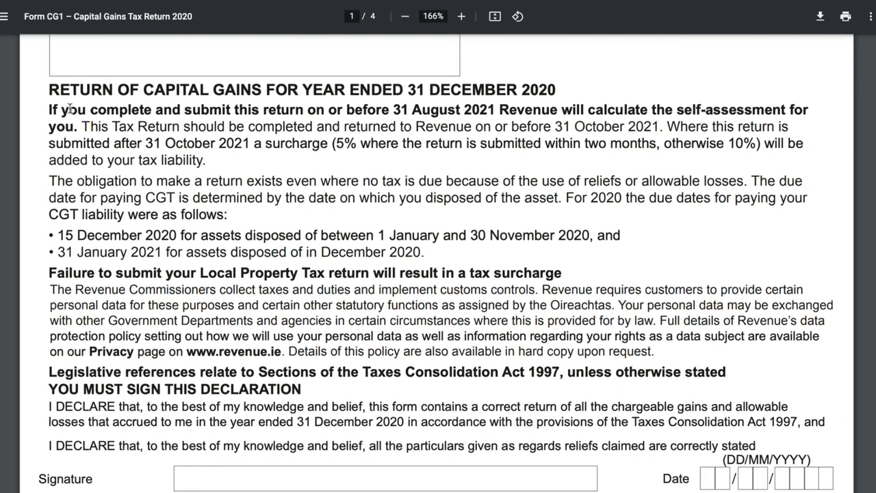
{"action": "left_click_drag", "start_coordinate": [48, 109], "coordinate": [75, 122]}
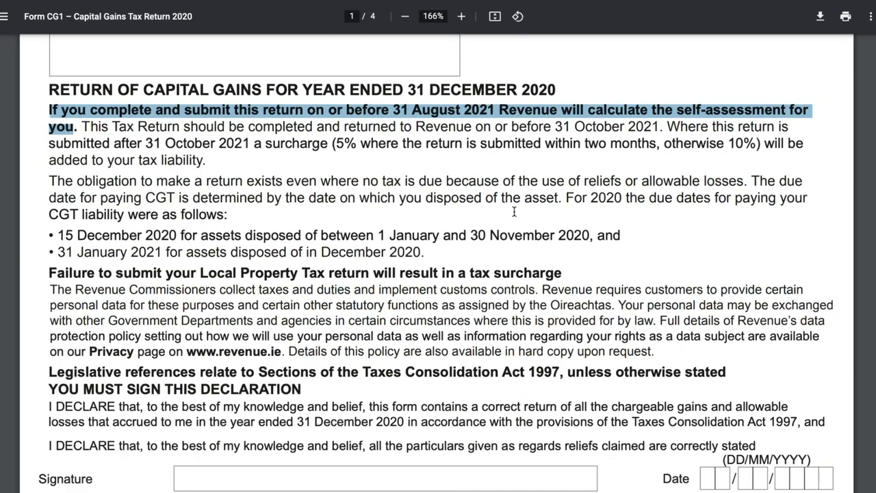
Examine the Self-Assessment section on page 4, selecting the 31 August 2021 date in the REMEMBER box.
{"action": "scroll", "coordinate": [514, 212], "scroll_direction": "down", "scroll_amount": 20}
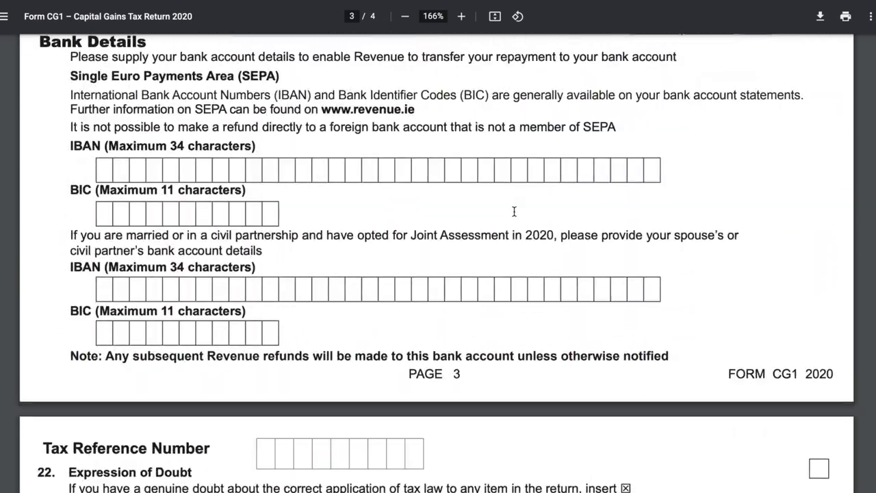
{"action": "scroll", "coordinate": [514, 212], "scroll_direction": "down", "scroll_amount": 20}
{"action": "scroll", "coordinate": [514, 212], "scroll_direction": "up", "scroll_amount": 9}
{"action": "scroll", "coordinate": [514, 212], "scroll_direction": "down", "scroll_amount": 3}
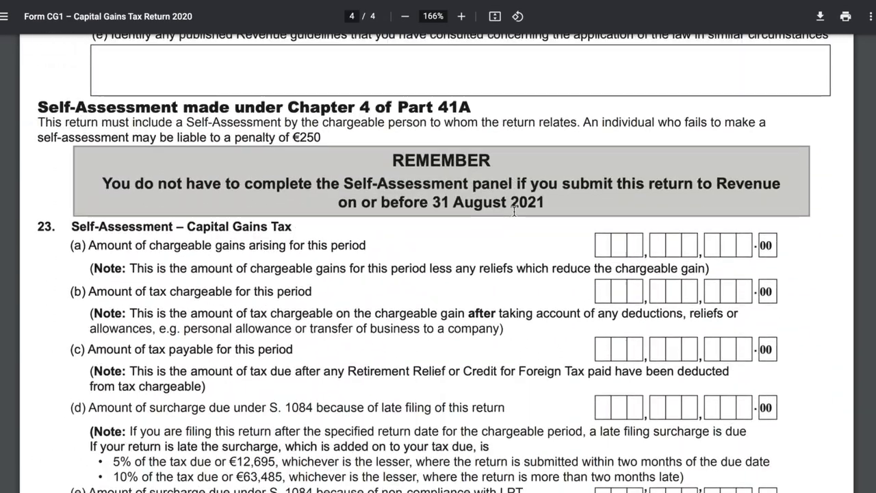
{"action": "scroll", "coordinate": [148, 206], "scroll_direction": "down", "scroll_amount": 1}
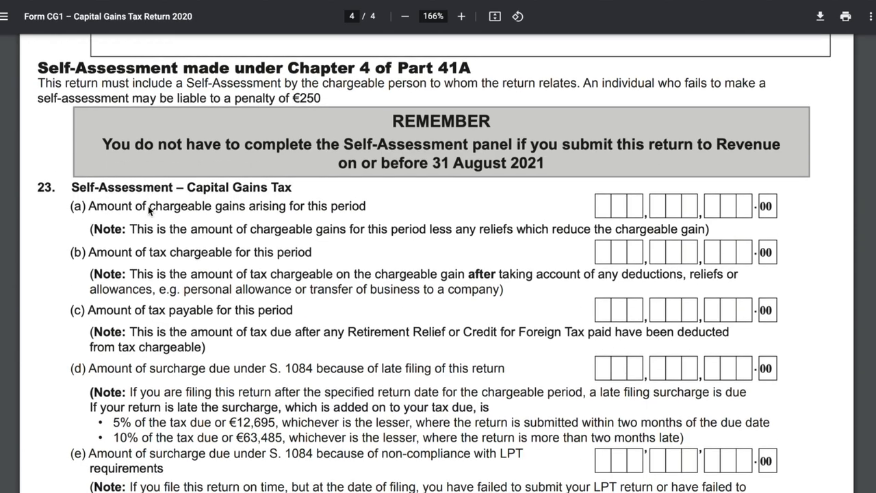
{"action": "left_click_drag", "start_coordinate": [434, 163], "coordinate": [536, 168]}
{"action": "scroll", "coordinate": [589, 212], "scroll_direction": "down", "scroll_amount": 3}
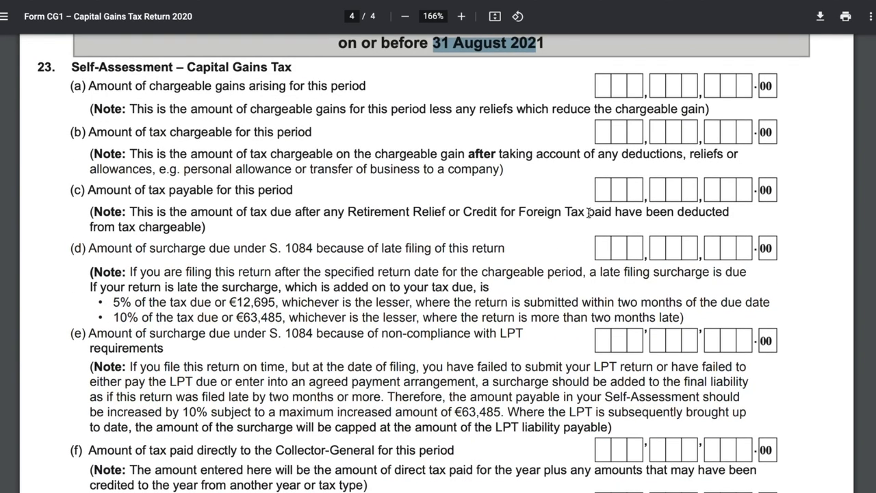
{"action": "scroll", "coordinate": [589, 212], "scroll_direction": "down", "scroll_amount": 5}
{"action": "scroll", "coordinate": [588, 212], "scroll_direction": "up", "scroll_amount": 7}
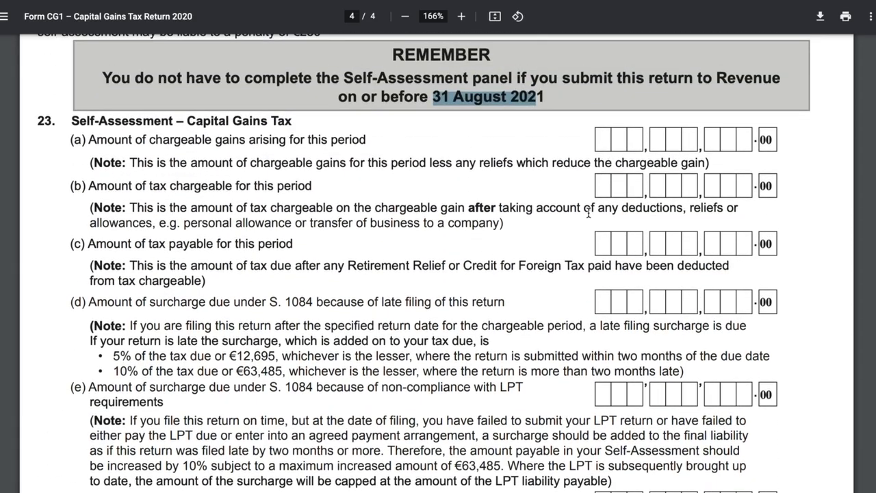
{"action": "scroll", "coordinate": [589, 212], "scroll_direction": "up", "scroll_amount": 1}
{"action": "left_click", "coordinate": [551, 160]}
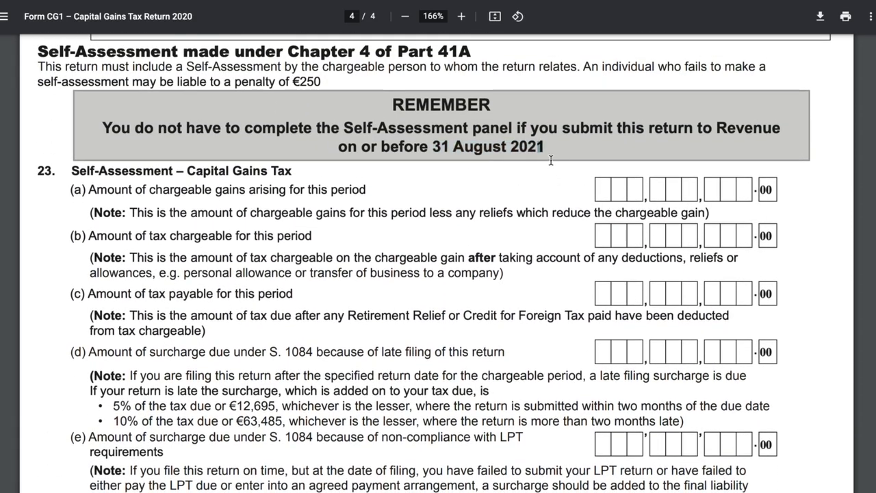
Return to page 1 and select the late-submission surcharge sentence, followed by the line about failing to submit the Local Property Tax return.
{"action": "scroll", "coordinate": [551, 160], "scroll_direction": "up", "scroll_amount": 20}
{"action": "left_click", "coordinate": [669, 267]}
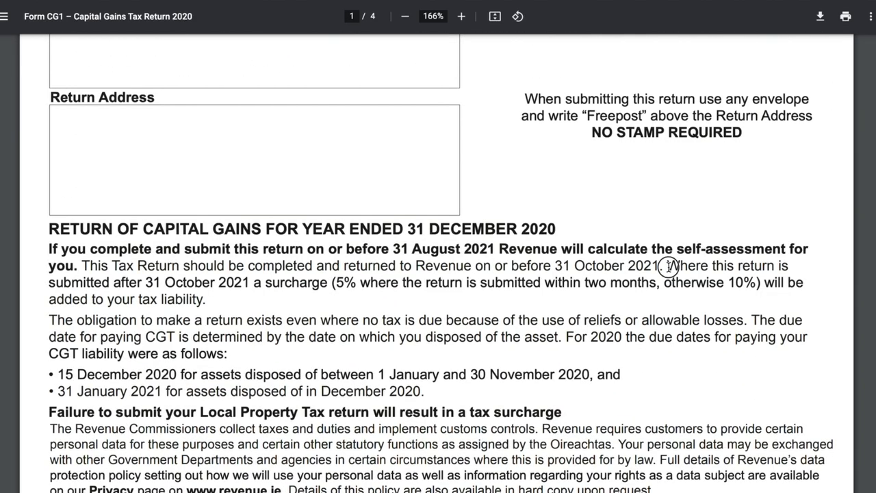
{"action": "left_click_drag", "start_coordinate": [669, 267], "coordinate": [203, 301]}
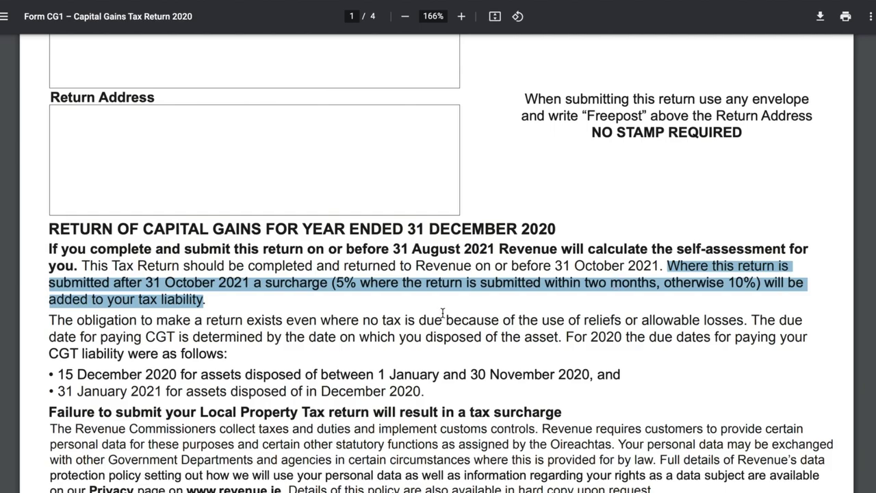
{"action": "left_click", "coordinate": [394, 303]}
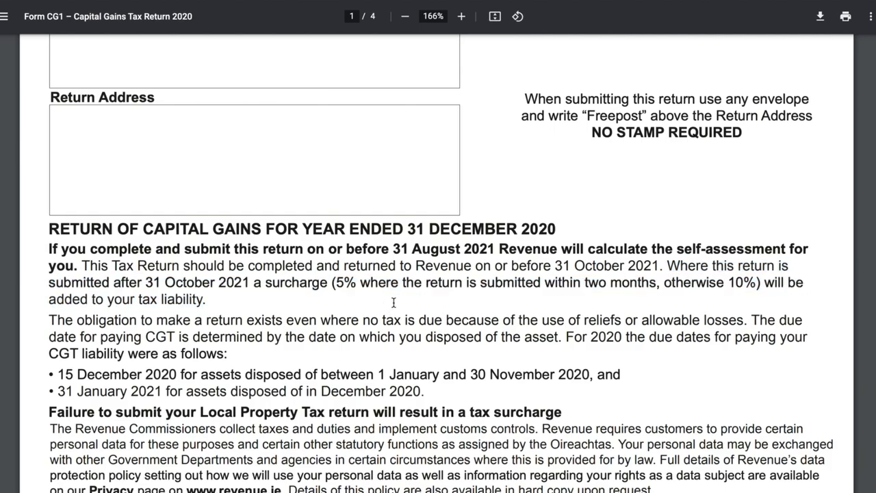
{"action": "scroll", "coordinate": [393, 303], "scroll_direction": "down", "scroll_amount": 3}
{"action": "left_click_drag", "start_coordinate": [49, 226], "coordinate": [563, 224]}
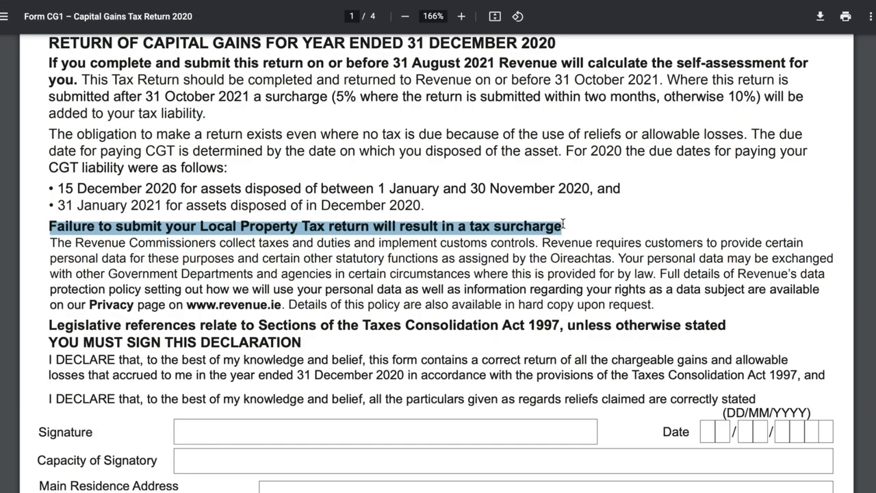
Examine the signature and address fields at the end of page 1, and select the Contact Details section labels.
{"action": "scroll", "coordinate": [491, 267], "scroll_direction": "down", "scroll_amount": 5}
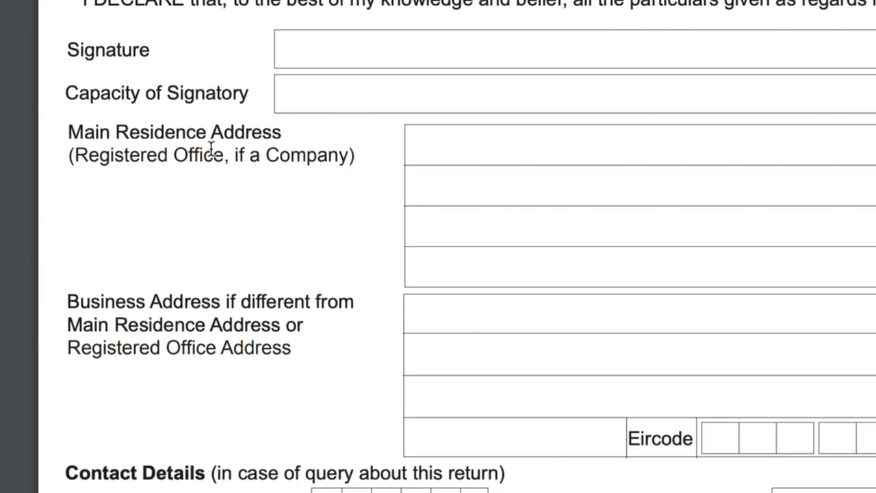
{"action": "scroll", "coordinate": [459, 168], "scroll_direction": "down", "scroll_amount": 3}
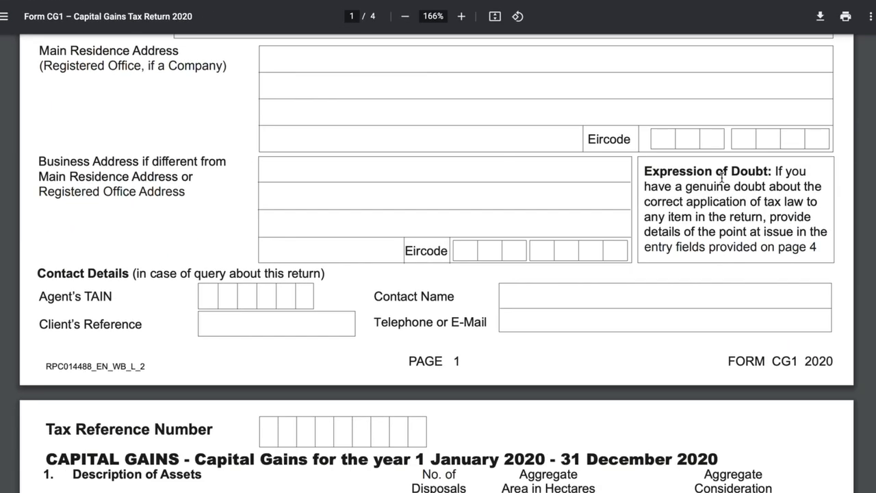
{"action": "scroll", "coordinate": [721, 177], "scroll_direction": "up", "scroll_amount": 2}
{"action": "scroll", "coordinate": [721, 178], "scroll_direction": "down", "scroll_amount": 2}
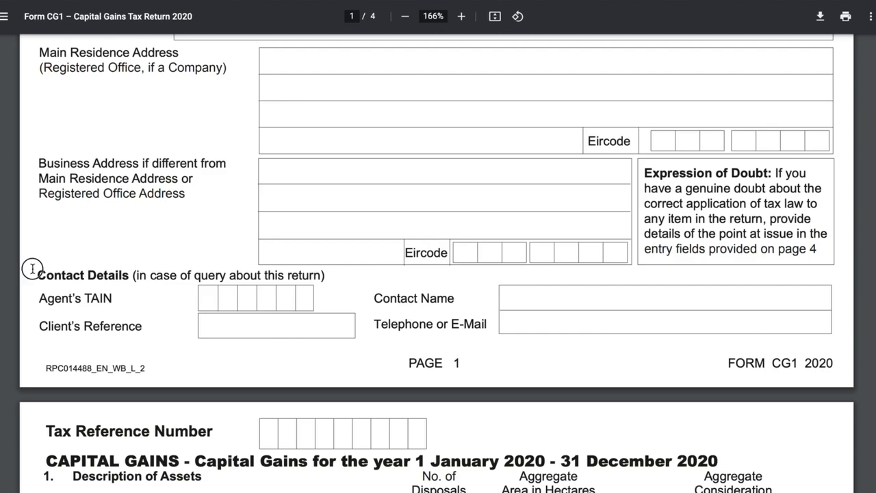
{"action": "left_click_drag", "start_coordinate": [30, 266], "coordinate": [464, 330]}
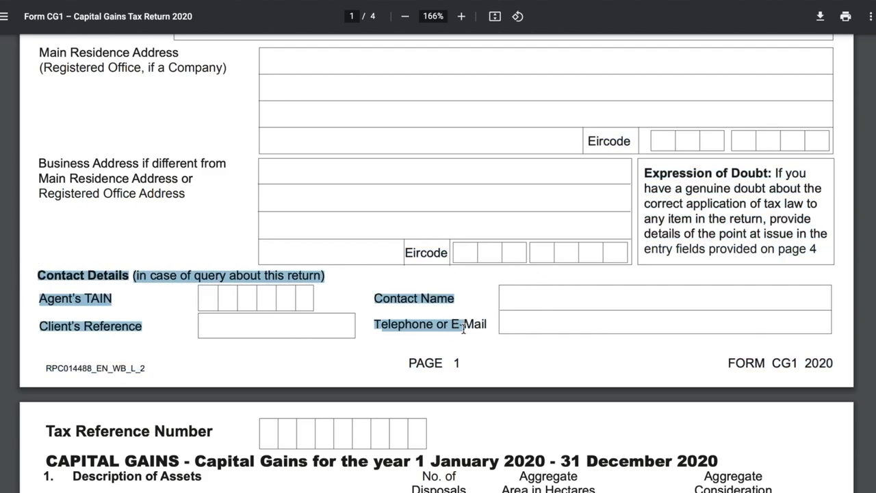
Review page 2's Tax Reference Number and Description of Assets list, selecting asset lines (a) to (k) and Total Consideration.
{"action": "scroll", "coordinate": [463, 329], "scroll_direction": "down", "scroll_amount": 5}
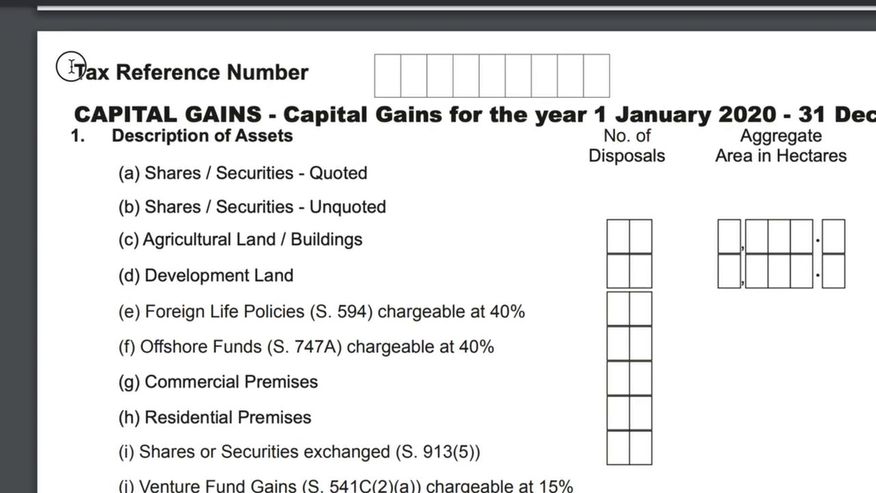
{"action": "left_click_drag", "start_coordinate": [45, 79], "coordinate": [253, 77]}
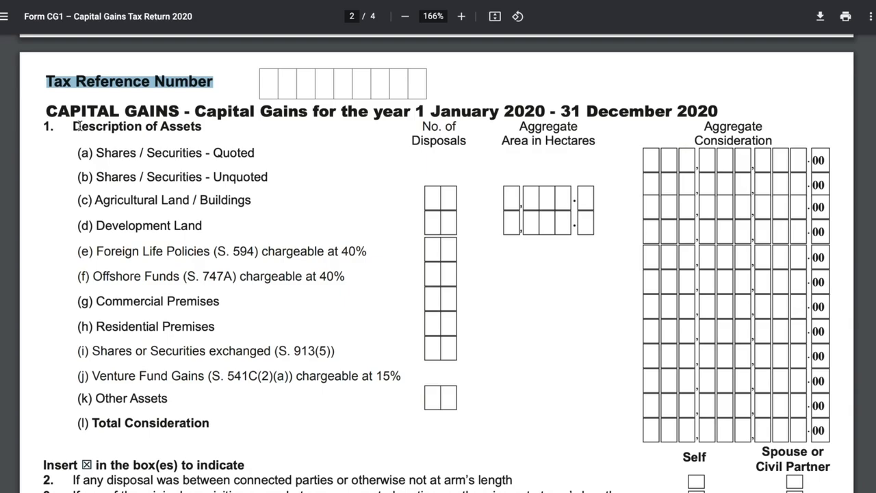
{"action": "left_click_drag", "start_coordinate": [75, 150], "coordinate": [260, 150]}
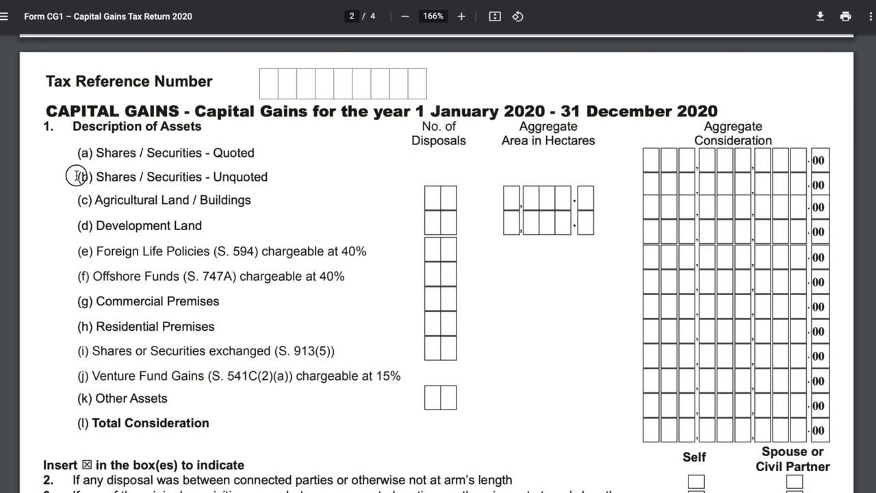
{"action": "left_click_drag", "start_coordinate": [75, 175], "coordinate": [180, 400]}
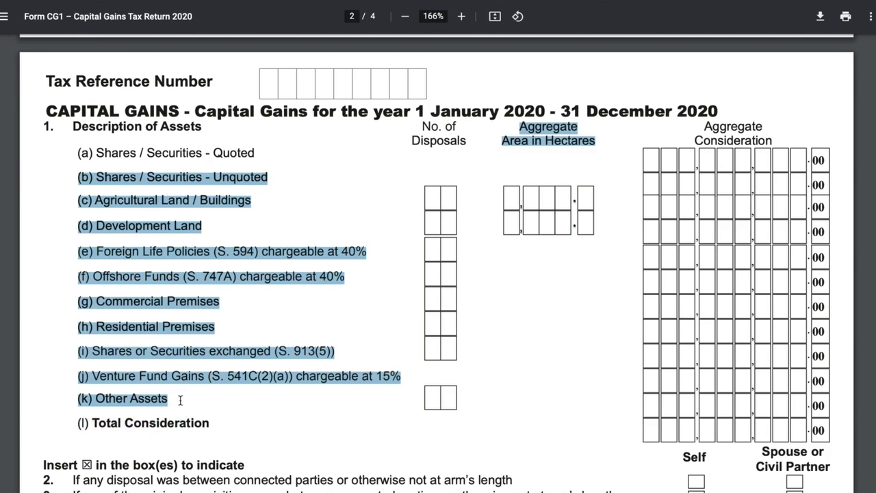
{"action": "left_click_drag", "start_coordinate": [76, 423], "coordinate": [165, 420]}
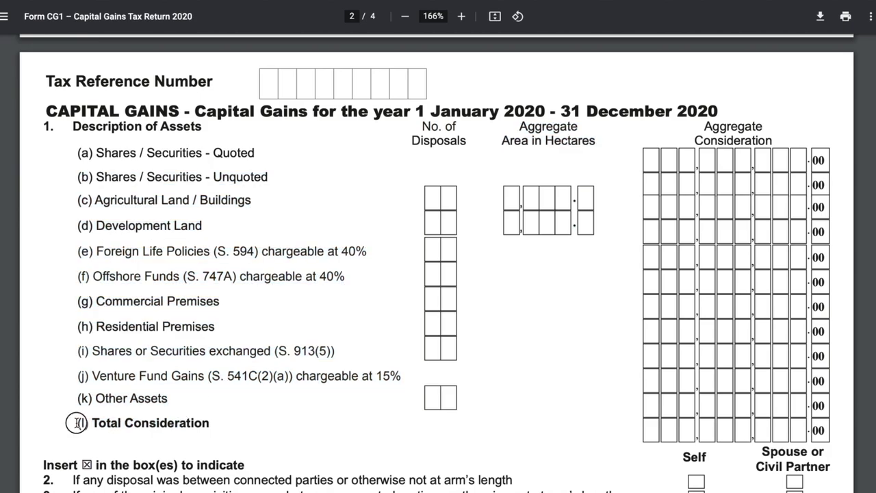
{"action": "left_click_drag", "start_coordinate": [302, 374], "coordinate": [390, 376]}
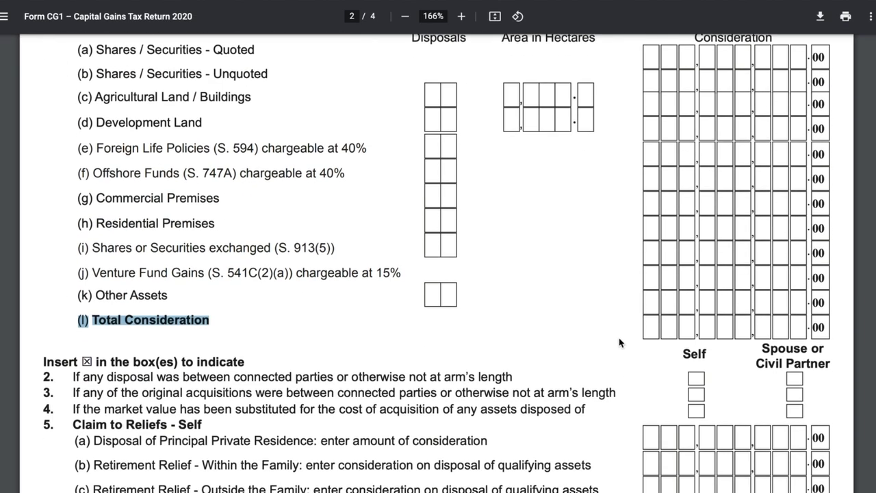
Review questions 2 to 4 and the Claim to Reliefs sections 5 and 6 on page 2.
{"action": "scroll", "coordinate": [40, 244], "scroll_direction": "down", "scroll_amount": 3}
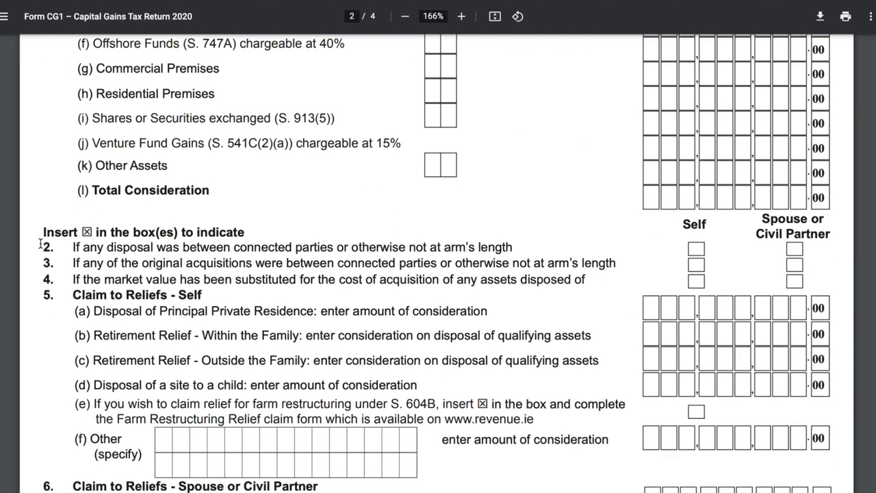
{"action": "left_click_drag", "start_coordinate": [40, 243], "coordinate": [347, 441]}
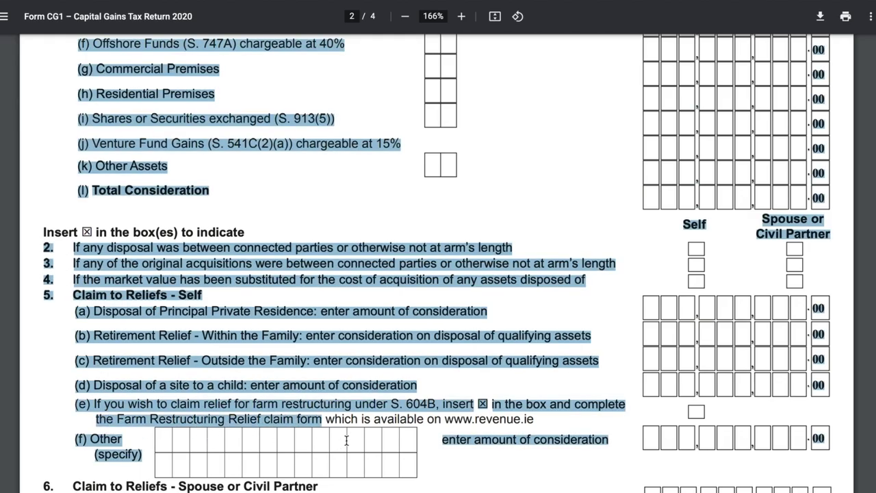
{"action": "scroll", "coordinate": [347, 440], "scroll_direction": "down", "scroll_amount": 1}
{"action": "left_click", "coordinate": [346, 440]}
{"action": "scroll", "coordinate": [346, 440], "scroll_direction": "down", "scroll_amount": 2}
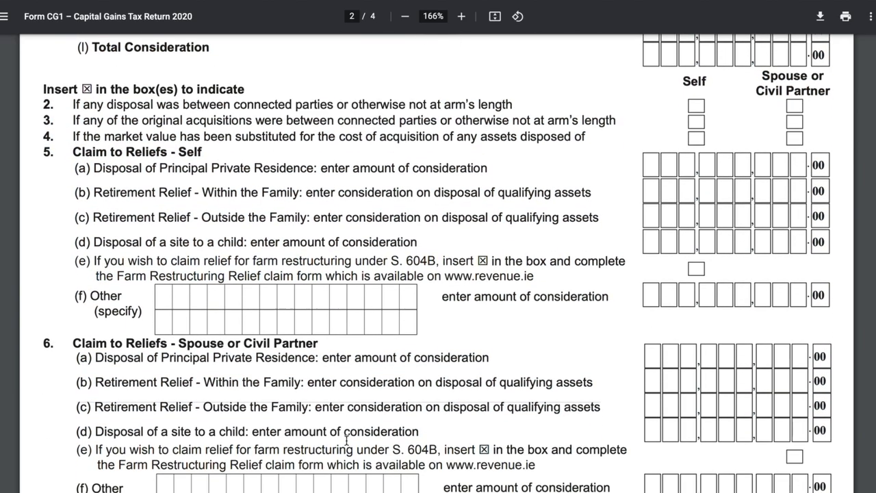
Examine the Gains / Losses / Net chargeable gains section on page 2, covering lines 7 to 13.
{"action": "scroll", "coordinate": [347, 440], "scroll_direction": "down", "scroll_amount": 7}
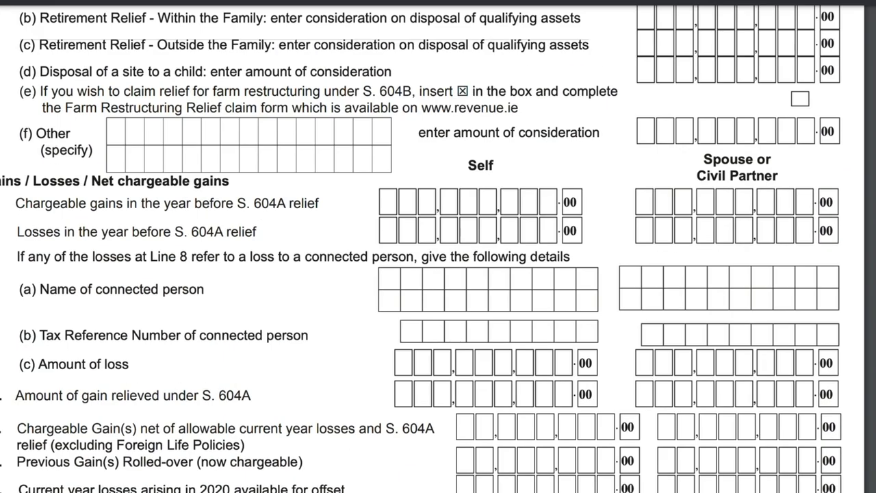
{"action": "left_click_drag", "start_coordinate": [1, 182], "coordinate": [241, 168]}
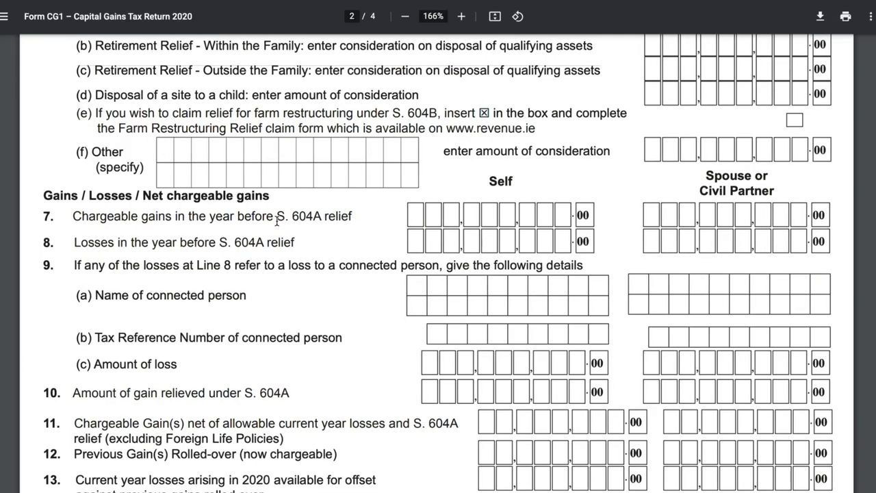
{"action": "left_click_drag", "start_coordinate": [238, 203], "coordinate": [342, 204]}
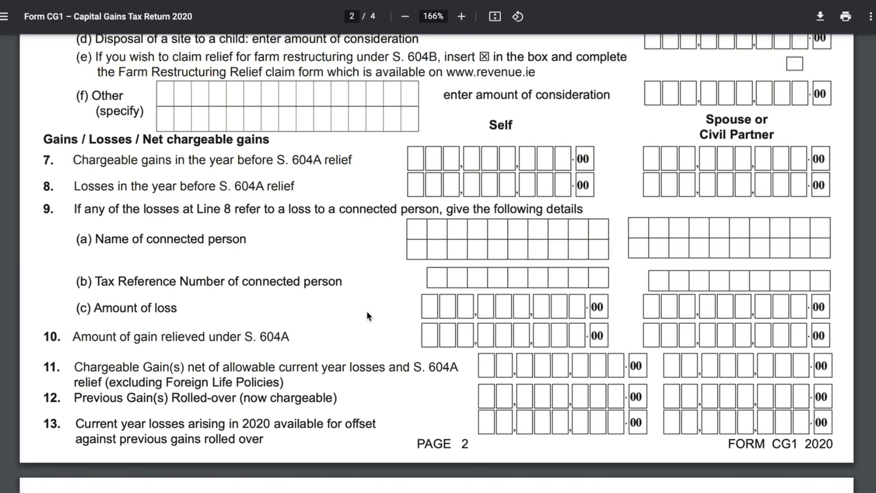
{"action": "scroll", "coordinate": [366, 336], "scroll_direction": "down", "scroll_amount": 1}
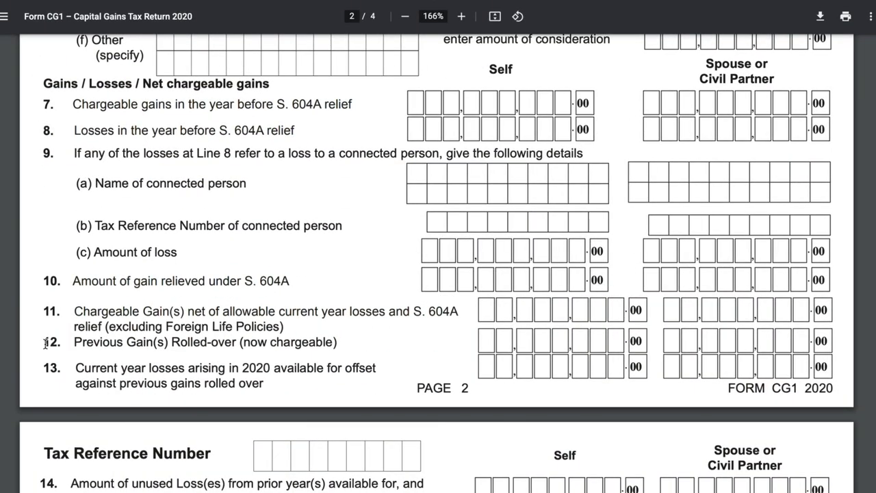
Review lines 14 to 20 on page 3 and select the period 1 January 2020 - 30 November 2020 in line 19.
{"action": "scroll", "coordinate": [46, 343], "scroll_direction": "down", "scroll_amount": 3}
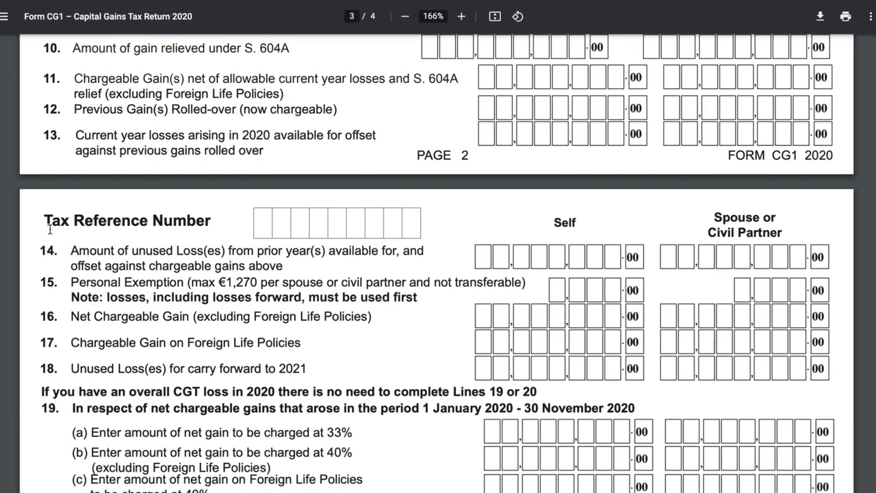
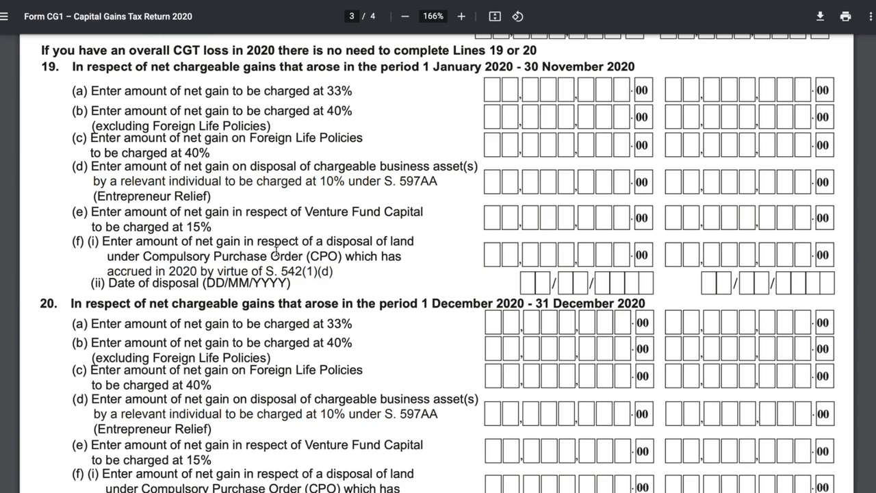
{"action": "scroll", "coordinate": [275, 253], "scroll_direction": "up", "scroll_amount": 2}
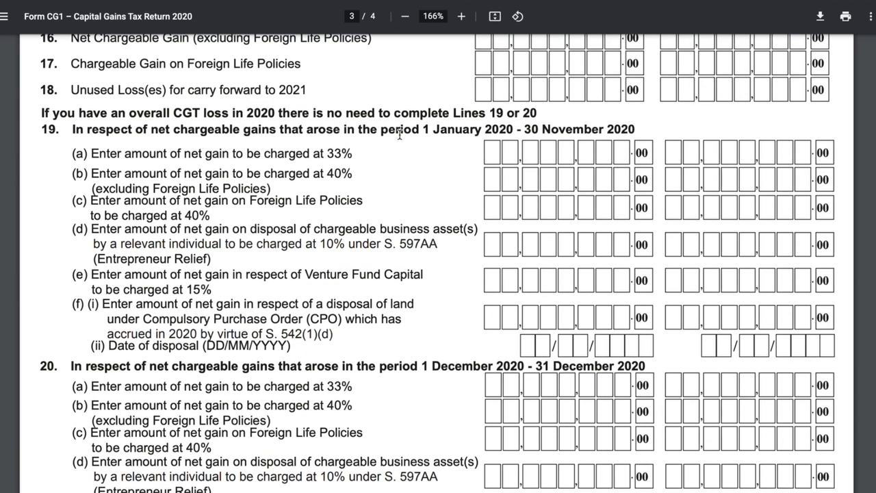
{"action": "left_click_drag", "start_coordinate": [424, 130], "coordinate": [634, 126]}
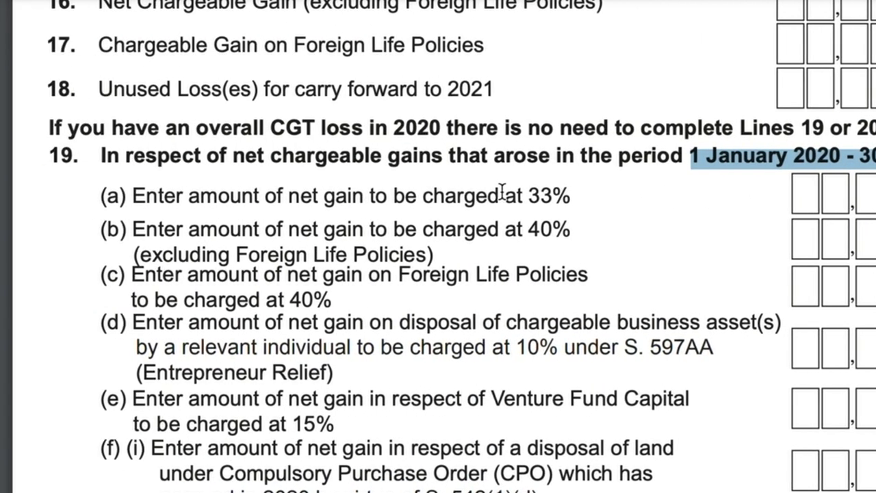
Compare lines 19 and 20 on page 3, checking the gain periods and the tax rate each amount is charged at.
{"action": "double_click", "coordinate": [145, 195]}
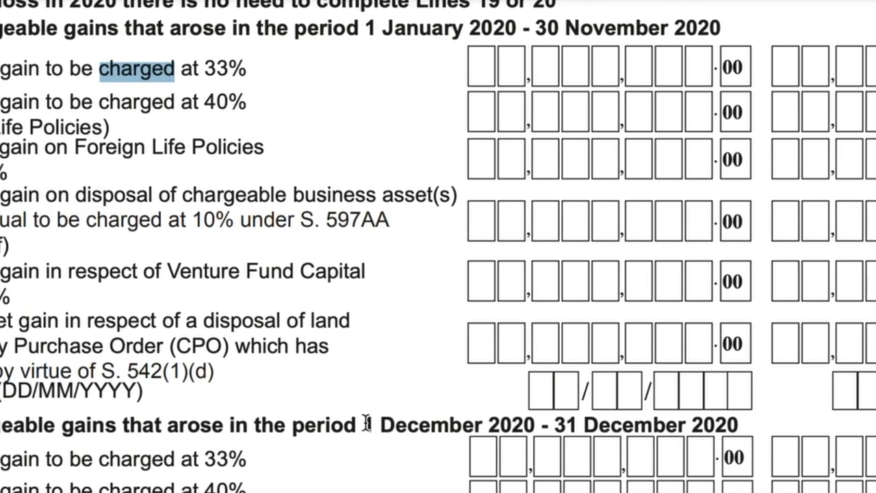
{"action": "left_click", "coordinate": [395, 425]}
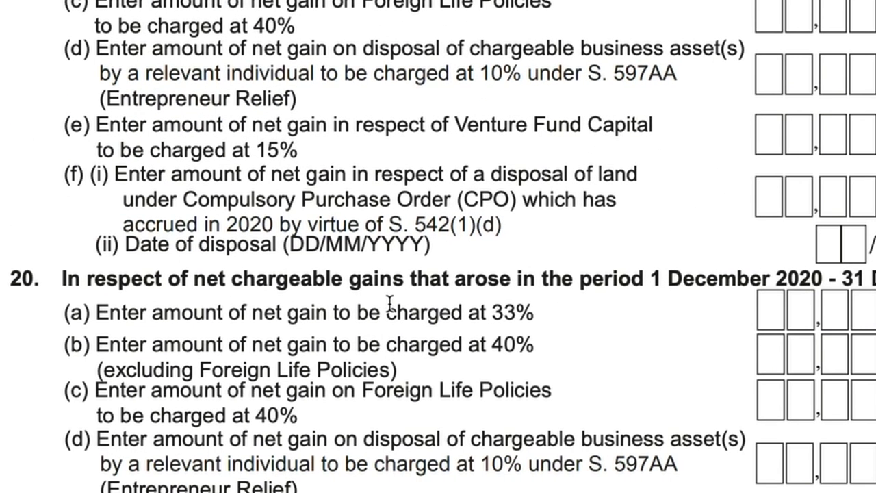
{"action": "left_click", "coordinate": [103, 448]}
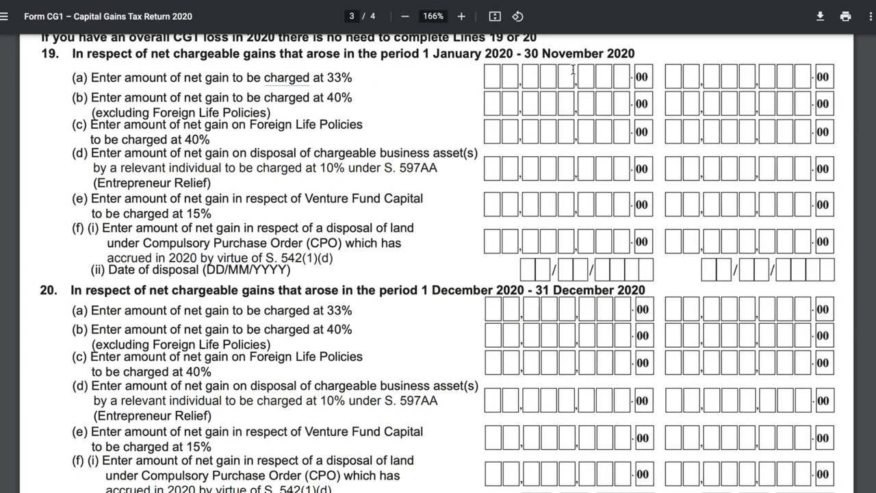
{"action": "scroll", "coordinate": [369, 120], "scroll_direction": "up", "scroll_amount": 1}
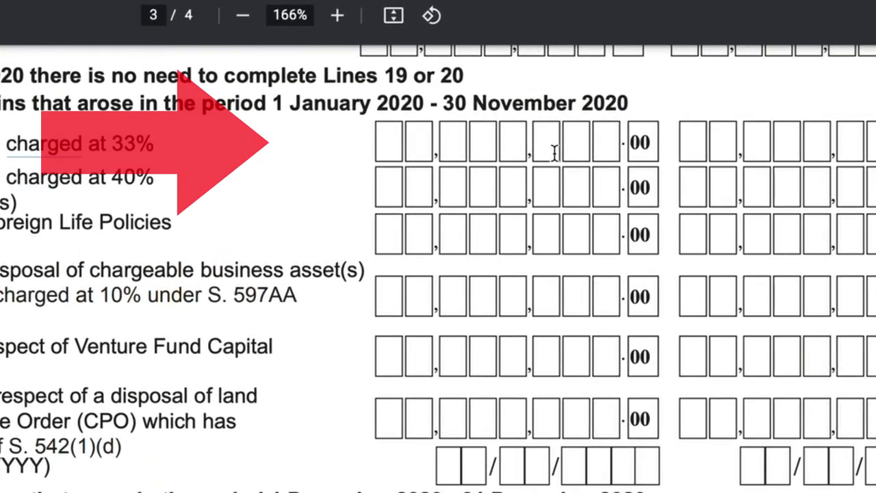
Review the Double Taxation Relief section in line 21 and the Bank Details section on page 3.
{"action": "scroll", "coordinate": [554, 152], "scroll_direction": "down", "scroll_amount": 5}
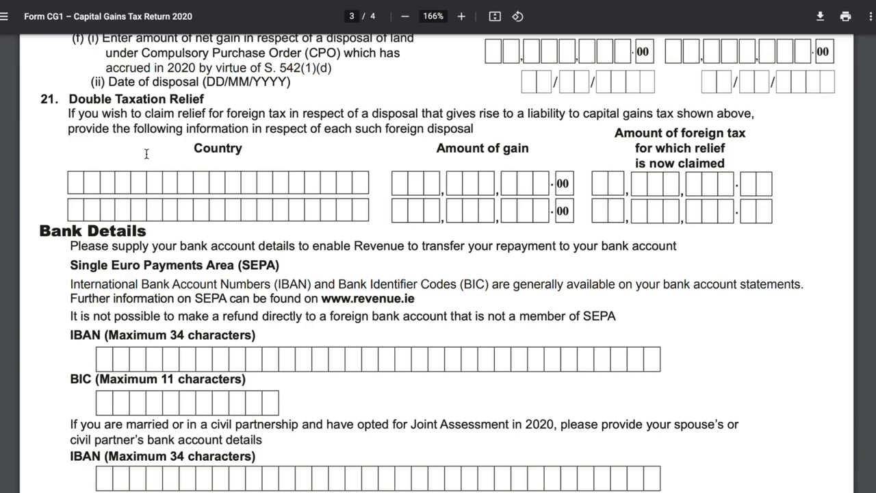
{"action": "scroll", "coordinate": [146, 154], "scroll_direction": "down", "scroll_amount": 3}
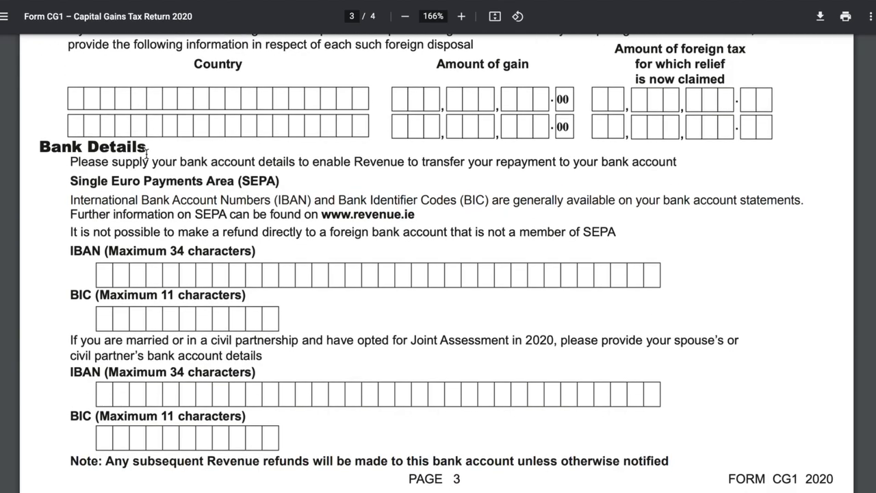
{"action": "scroll", "coordinate": [146, 154], "scroll_direction": "down", "scroll_amount": 1}
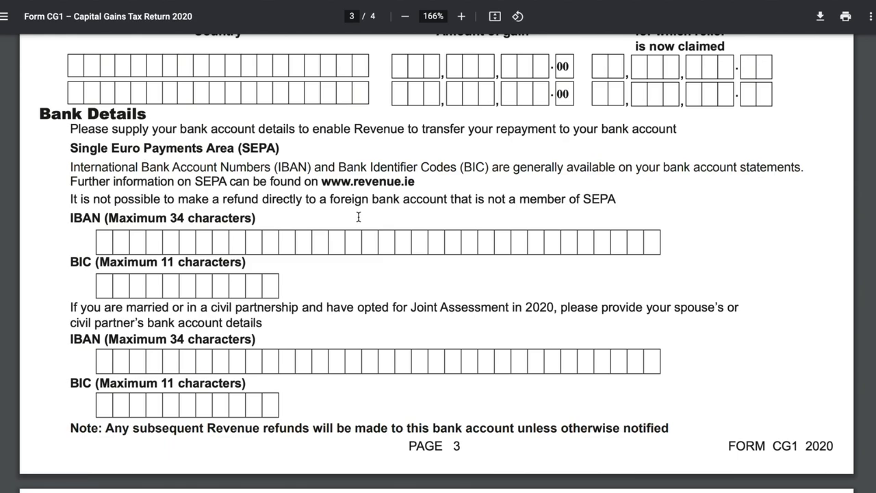
{"action": "scroll", "coordinate": [358, 217], "scroll_direction": "up", "scroll_amount": 2}
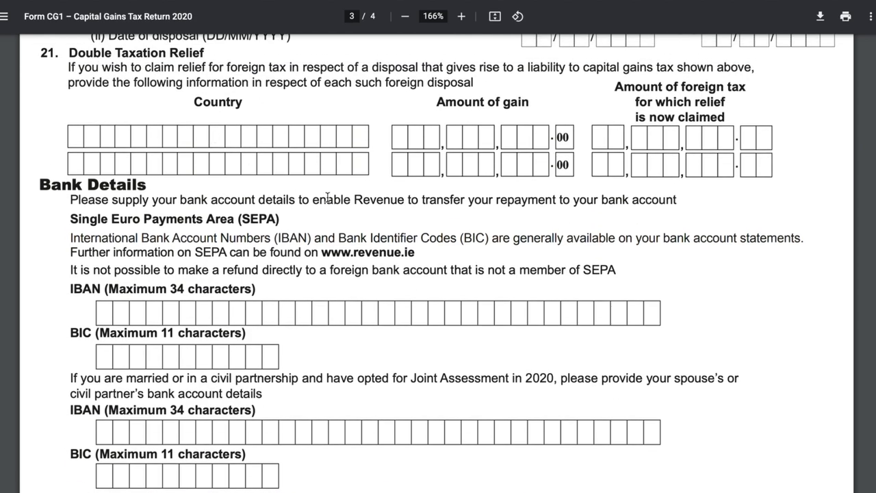
Review line 22 Expression of Doubt on page 4 and highlight the 31 August 2021 date in the Self-Assessment reminder.
{"action": "scroll", "coordinate": [327, 198], "scroll_direction": "down", "scroll_amount": 10}
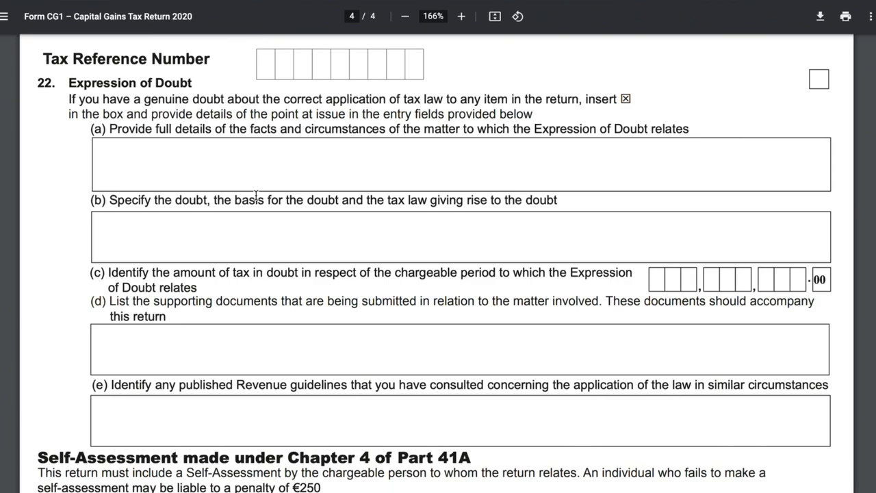
{"action": "scroll", "coordinate": [255, 195], "scroll_direction": "down", "scroll_amount": 6}
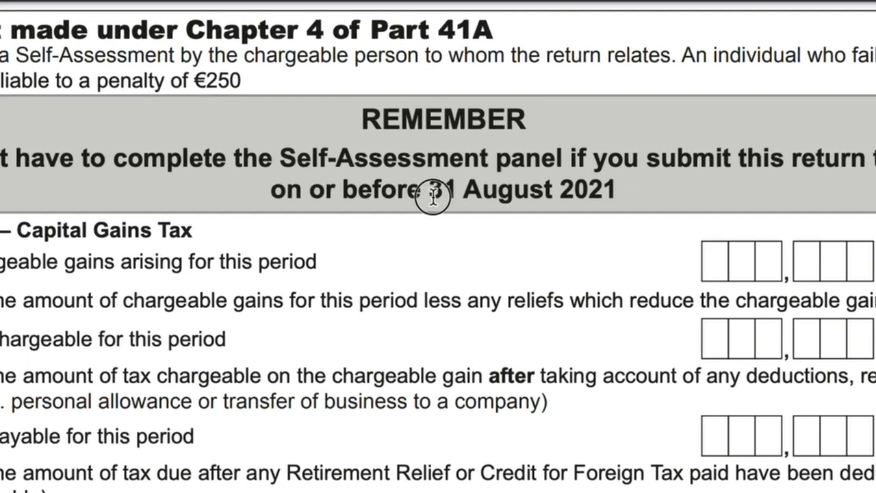
{"action": "left_click_drag", "start_coordinate": [432, 196], "coordinate": [622, 189]}
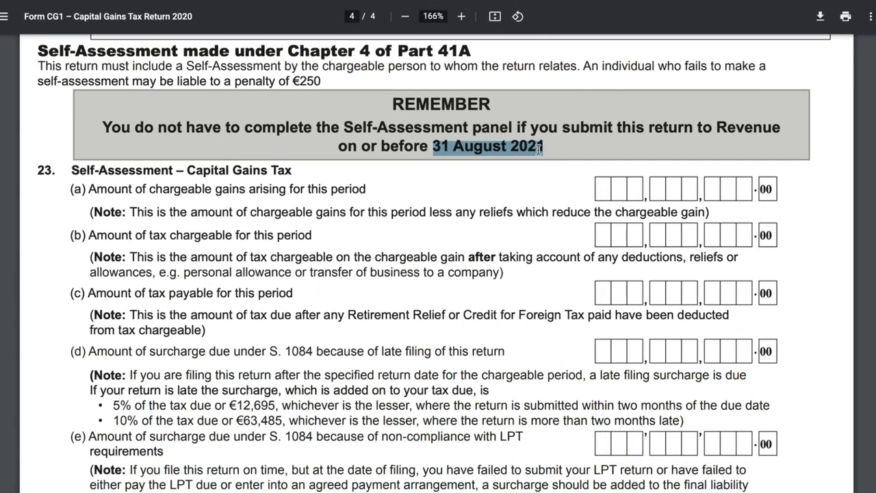
{"action": "left_click", "coordinate": [539, 149]}
{"action": "left_click_drag", "start_coordinate": [538, 148], "coordinate": [545, 149]}
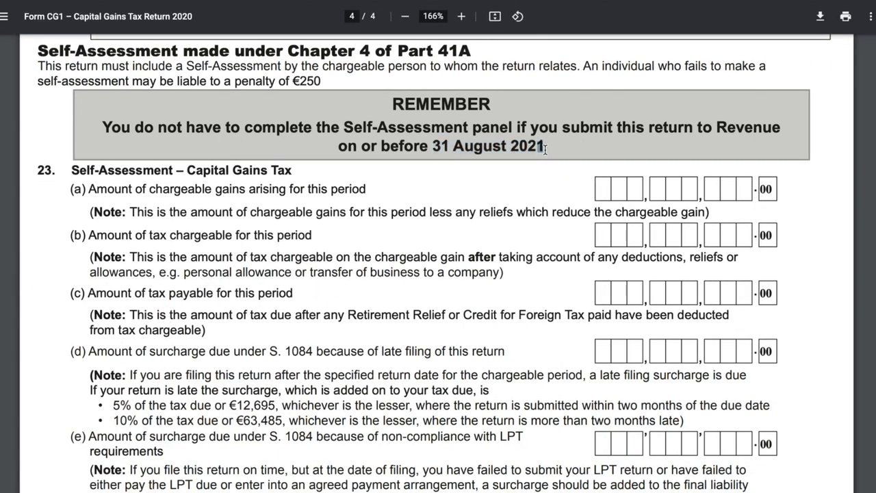
{"action": "left_click", "coordinate": [545, 149]}
Examine line 23 Self-Assessment – Capital Gains Tax, including the late-filing surcharge notes, through to the signature declaration.
{"action": "scroll", "coordinate": [224, 192], "scroll_direction": "down", "scroll_amount": 4}
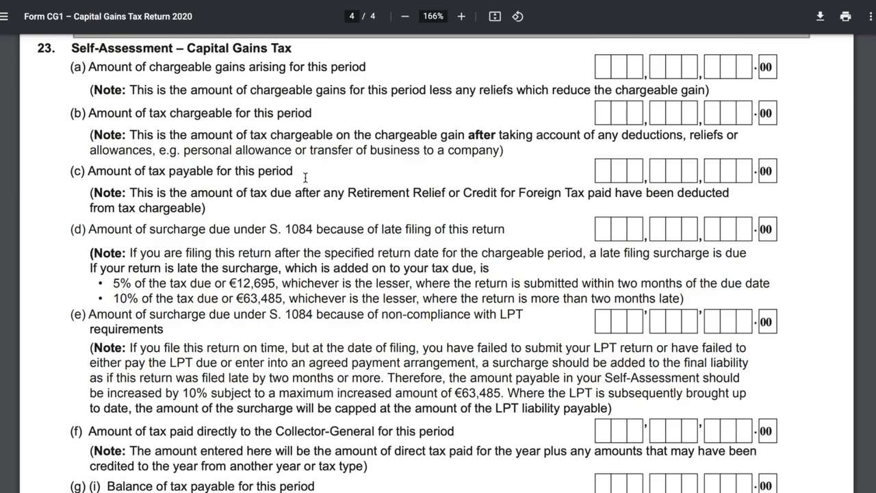
{"action": "scroll", "coordinate": [305, 178], "scroll_direction": "down", "scroll_amount": 1}
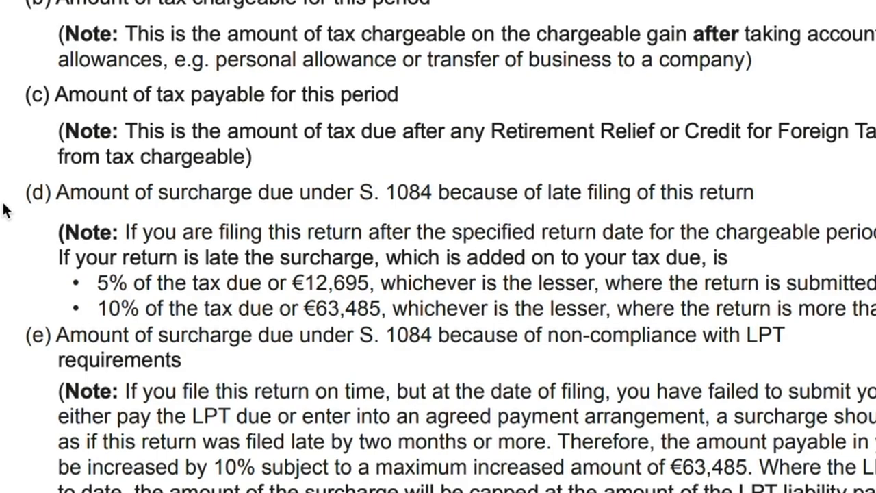
{"action": "left_click_drag", "start_coordinate": [100, 283], "coordinate": [864, 302]}
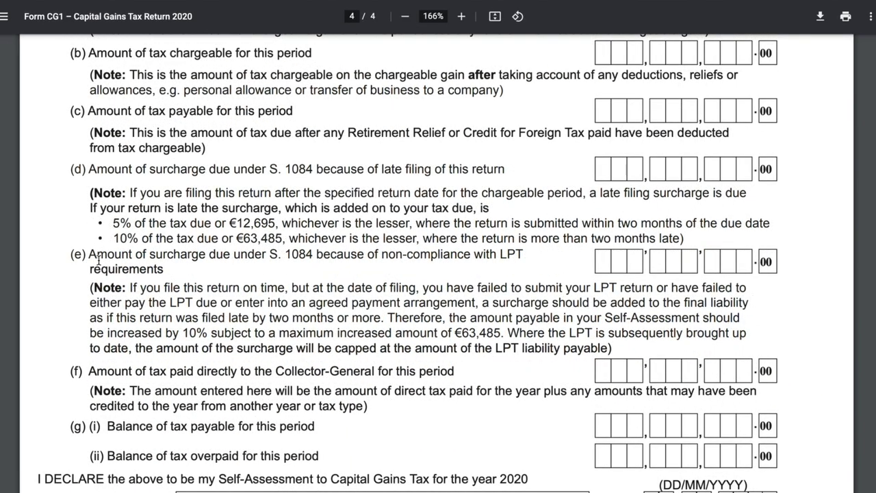
{"action": "scroll", "coordinate": [79, 348], "scroll_direction": "down", "scroll_amount": 1}
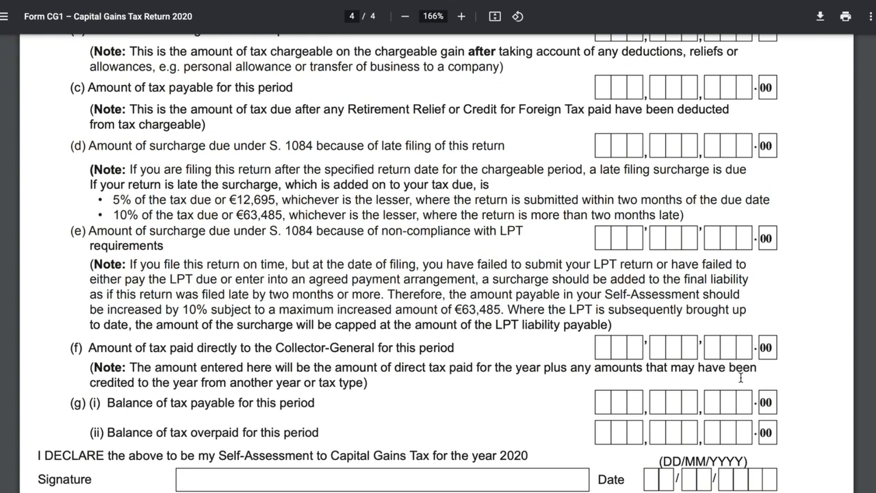
{"action": "scroll", "coordinate": [740, 377], "scroll_direction": "down", "scroll_amount": 2}
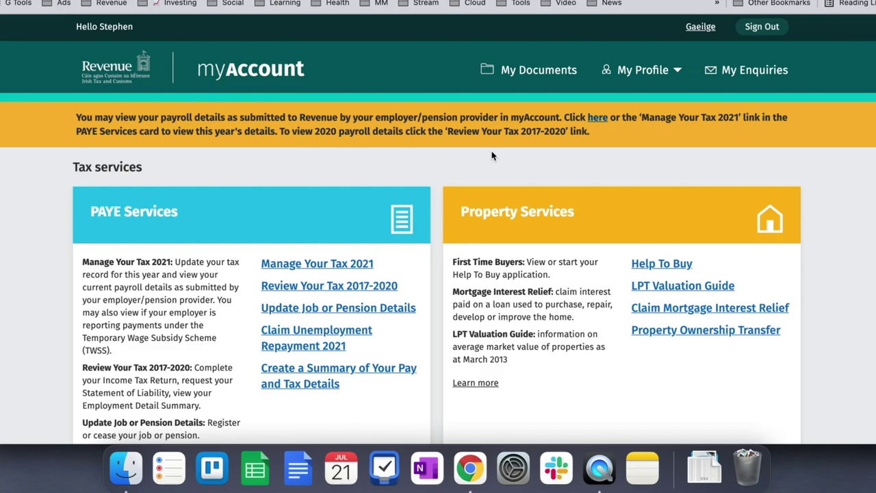
Start a payment from the Payments/Repayments section of Revenue myAccount, with Tax as the payment type.
{"action": "scroll", "coordinate": [492, 155], "scroll_direction": "down", "scroll_amount": 8}
{"action": "scroll", "coordinate": [490, 149], "scroll_direction": "down", "scroll_amount": 5}
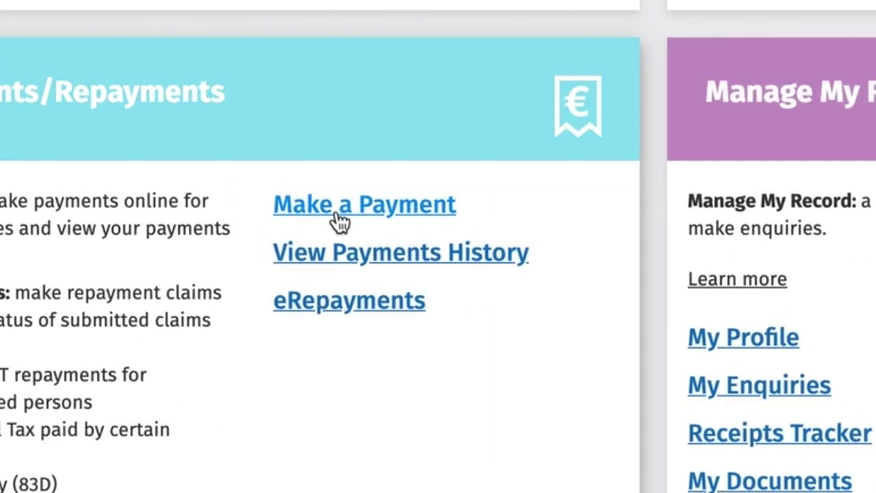
{"action": "left_click", "coordinate": [339, 218]}
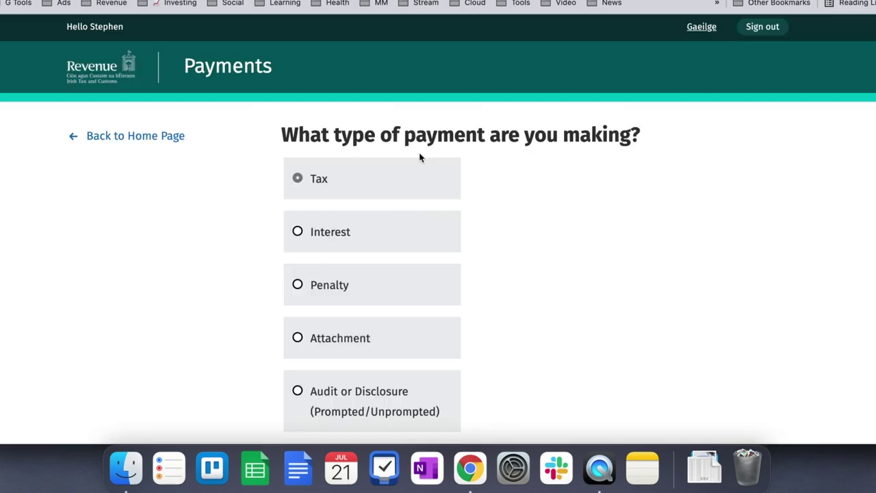
{"action": "left_click", "coordinate": [318, 167]}
{"action": "scroll", "coordinate": [227, 173], "scroll_direction": "down", "scroll_amount": 4}
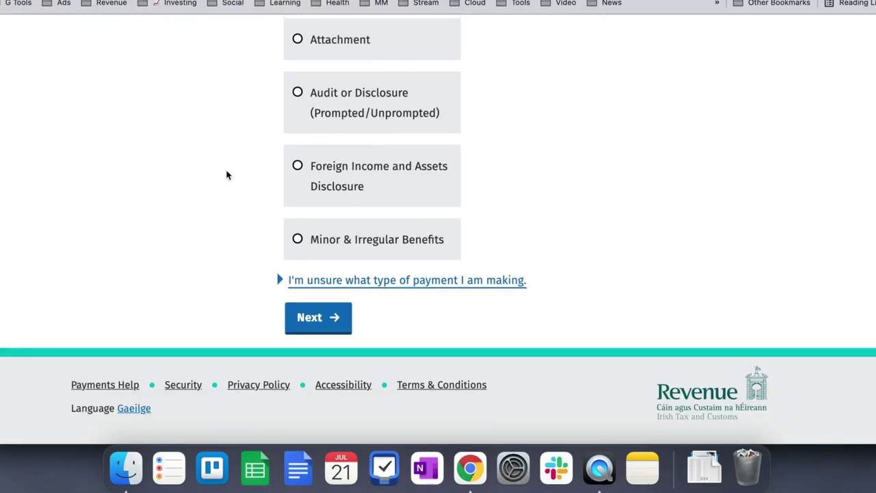
{"action": "left_click", "coordinate": [317, 321]}
{"action": "scroll", "coordinate": [168, 191], "scroll_direction": "down", "scroll_amount": 1}
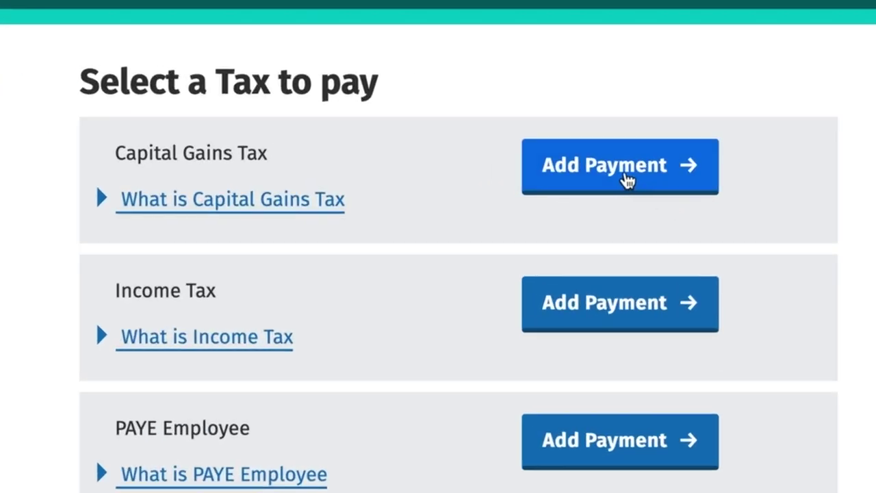
Add a Capital Gains Tax payment of €571 for the payment year 2020.
{"action": "left_click", "coordinate": [626, 179]}
{"action": "left_click", "coordinate": [293, 141]}
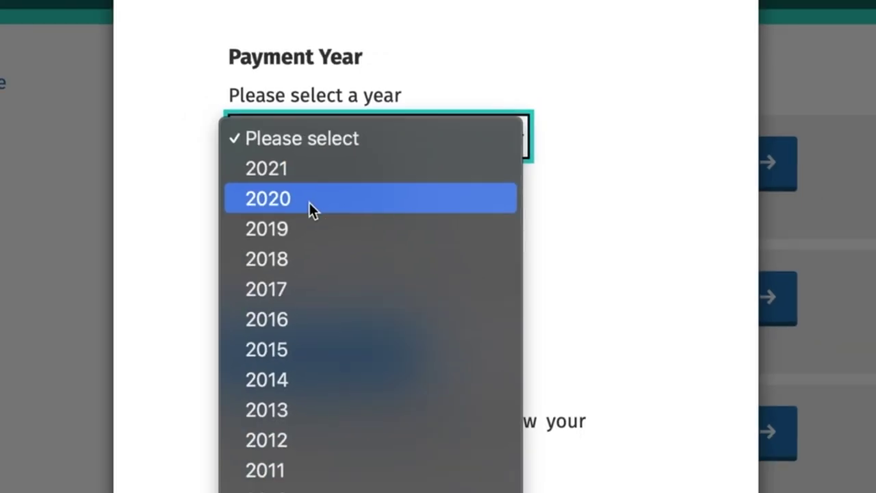
{"action": "left_click", "coordinate": [274, 199]}
{"action": "left_click", "coordinate": [364, 242]}
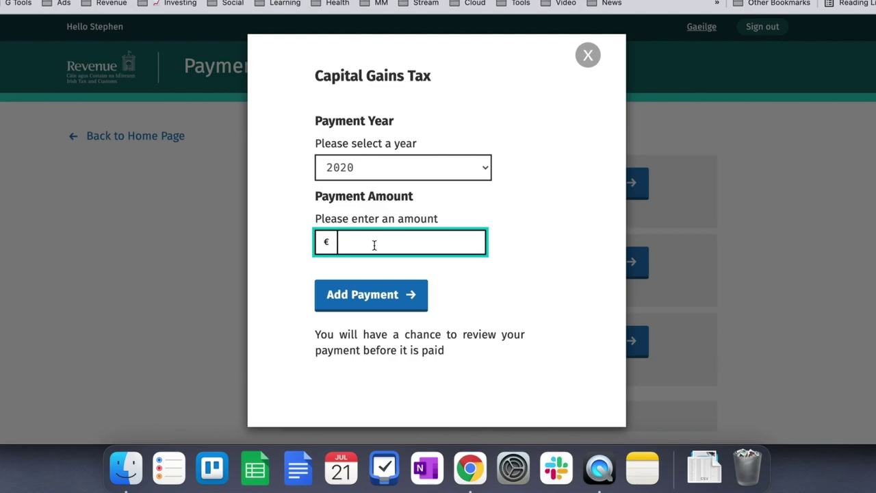
{"action": "type", "text": "571"}
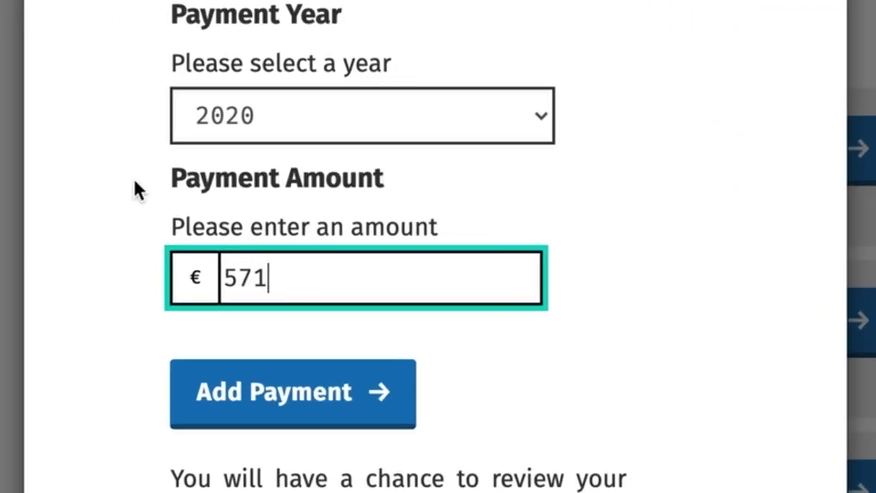
{"action": "left_click", "coordinate": [134, 184]}
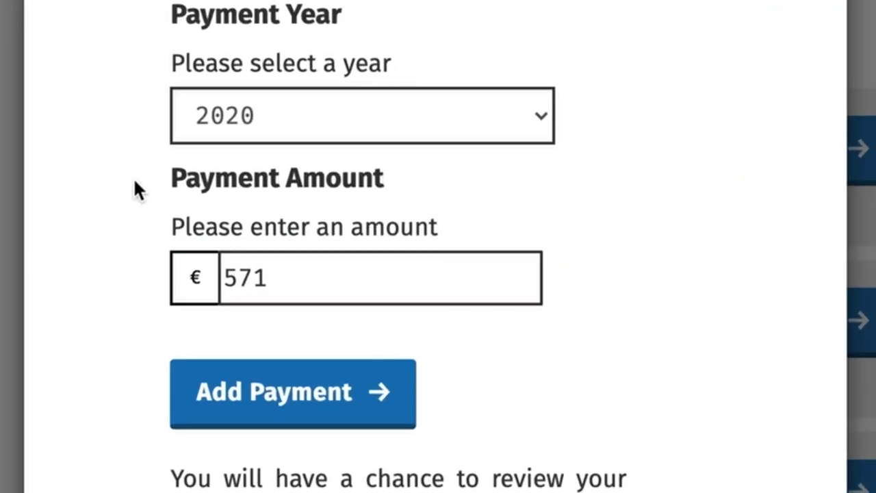
{"action": "left_click", "coordinate": [316, 399]}
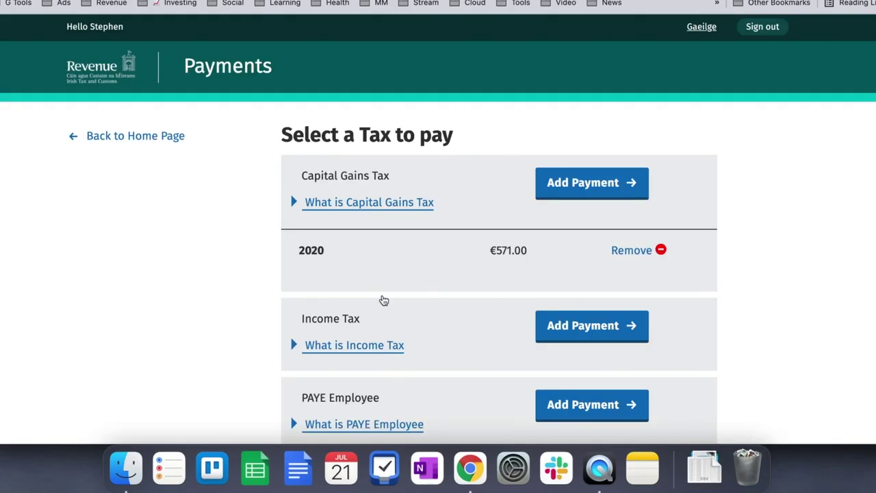
Check the total to pay, return to the myAccount home page without submitting the payment, and dismiss the sign-out dialog.
{"action": "scroll", "coordinate": [794, 271], "scroll_direction": "down", "scroll_amount": 5}
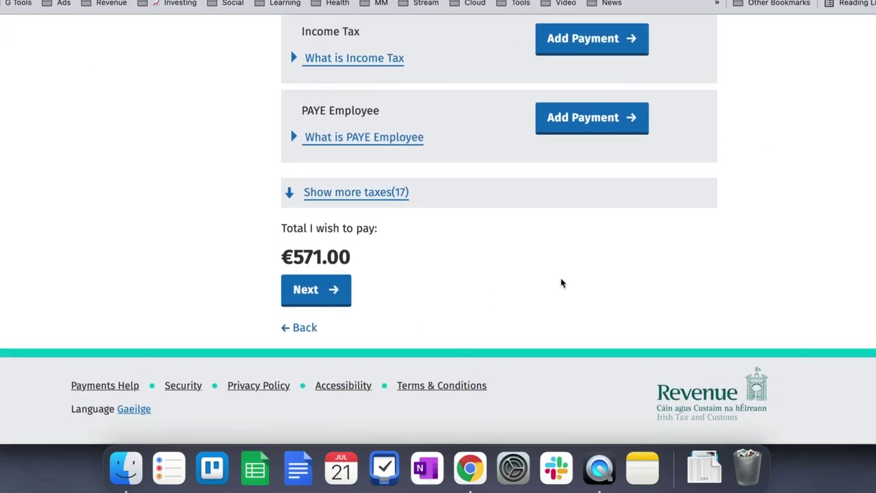
{"action": "scroll", "coordinate": [232, 183], "scroll_direction": "up", "scroll_amount": 5}
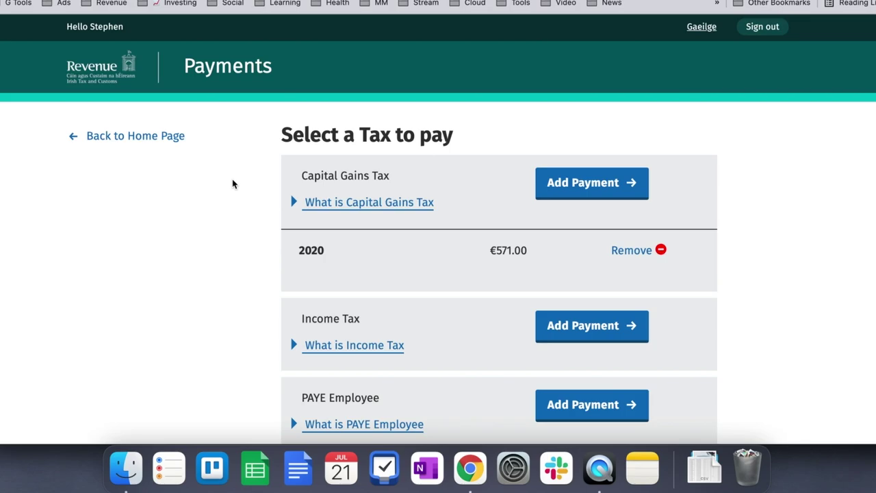
{"action": "left_click", "coordinate": [141, 136]}
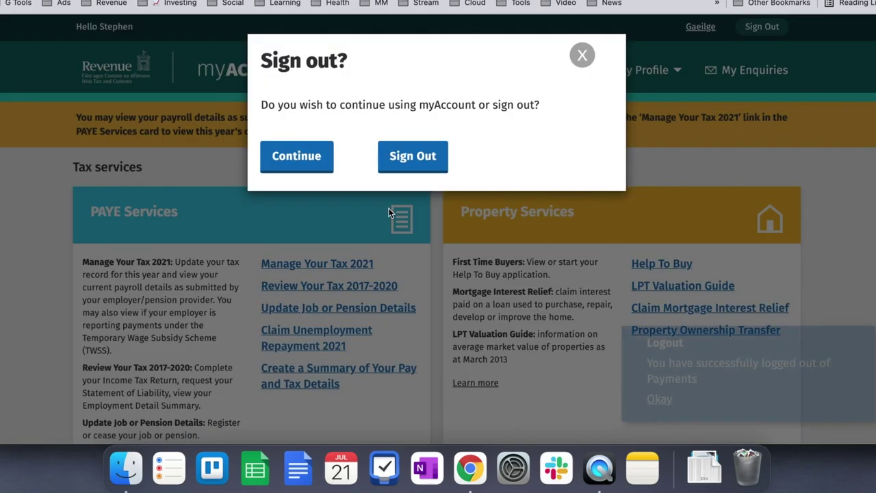
{"action": "left_click", "coordinate": [579, 65]}
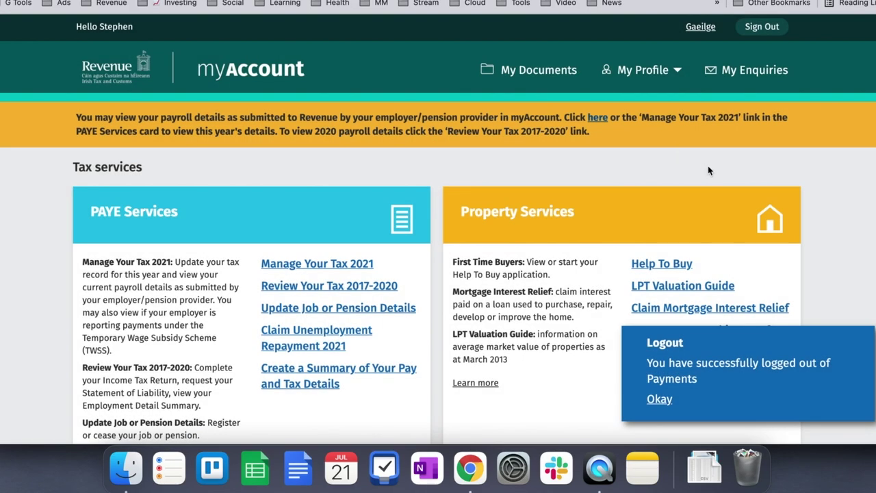